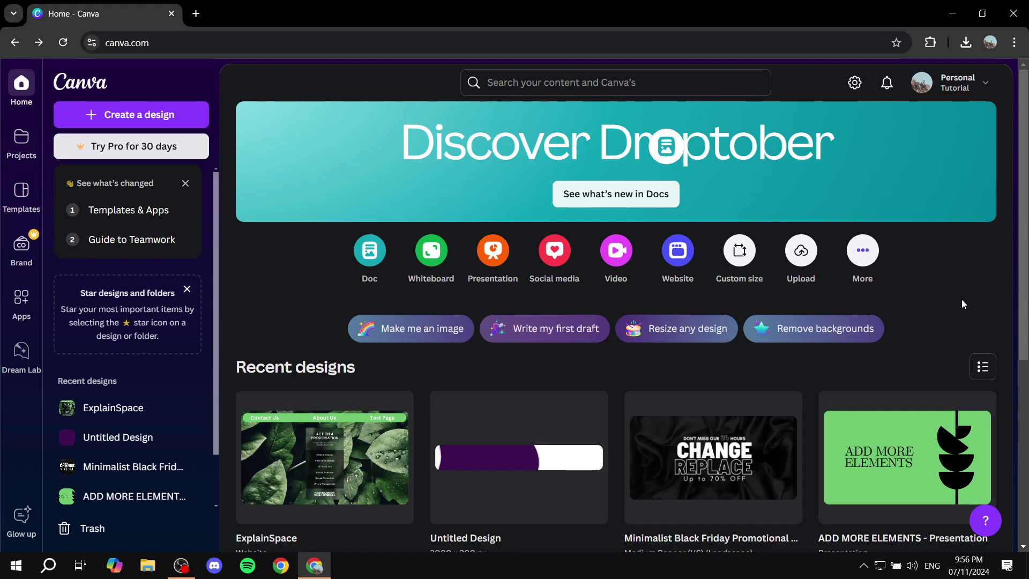
Step: Start a blank A4 Document design by searching the design types for 'a4'
{"action": "left_click", "coordinate": [159, 122]}
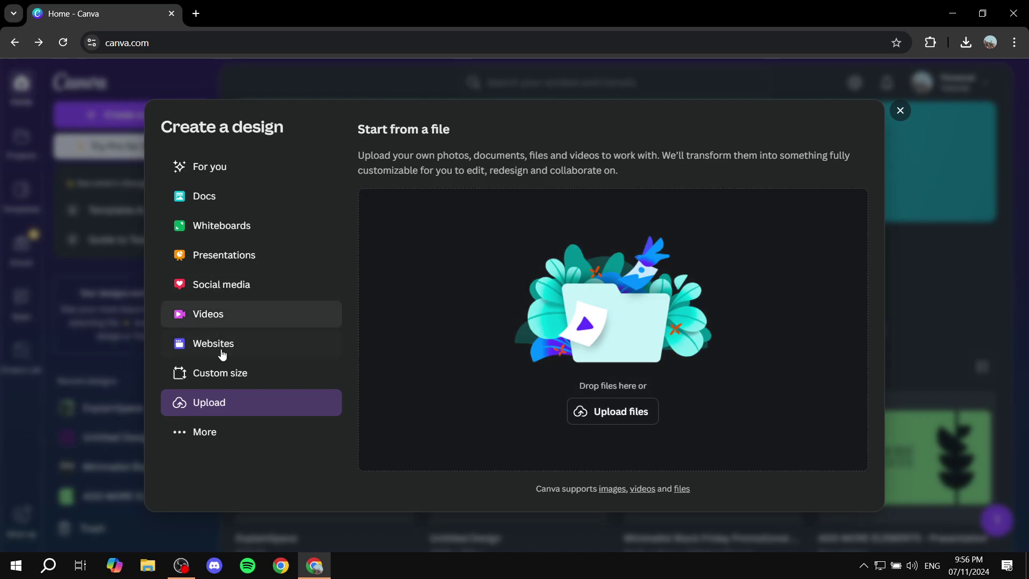
{"action": "left_click", "coordinate": [210, 435]}
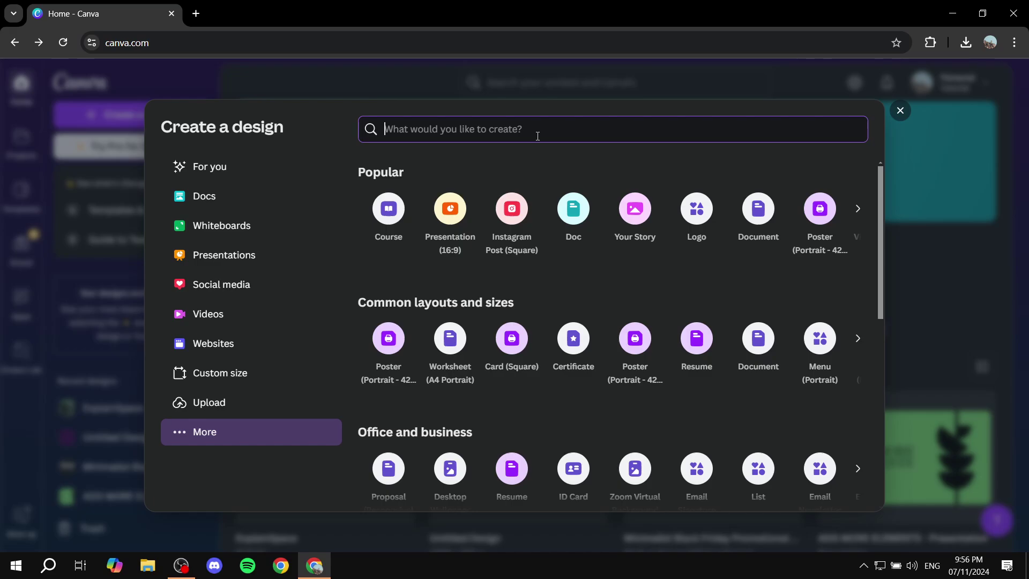
{"action": "type", "text": "a4"}
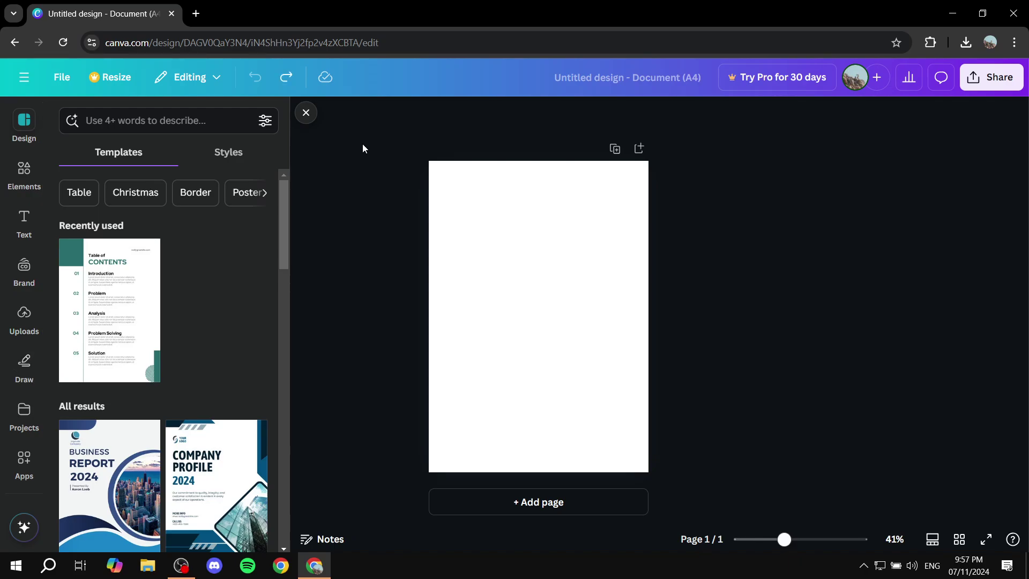
Step: Select the Draw marker and change its colour from red to black
{"action": "left_click", "coordinate": [24, 361]}
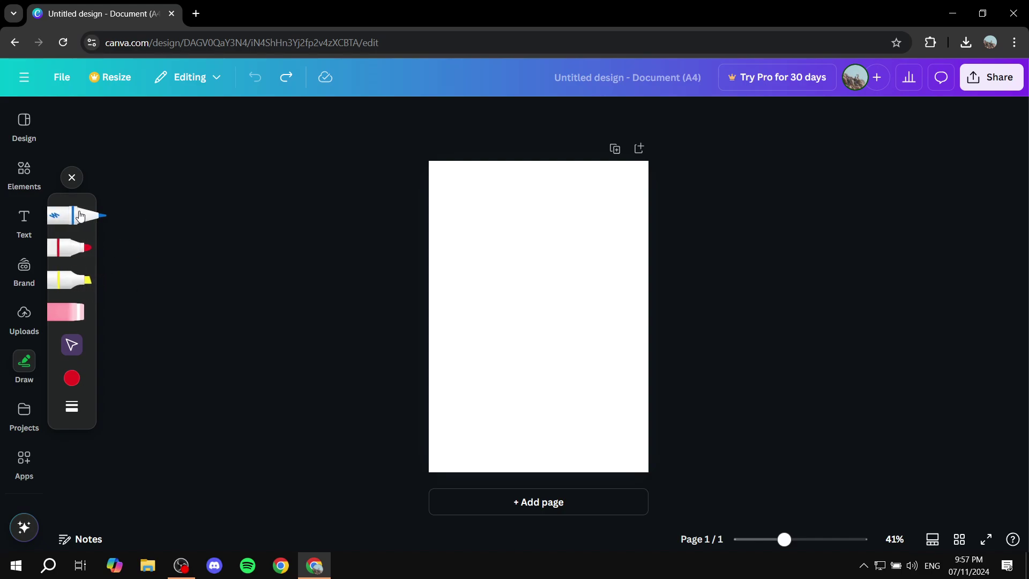
{"action": "left_click", "coordinate": [71, 248]}
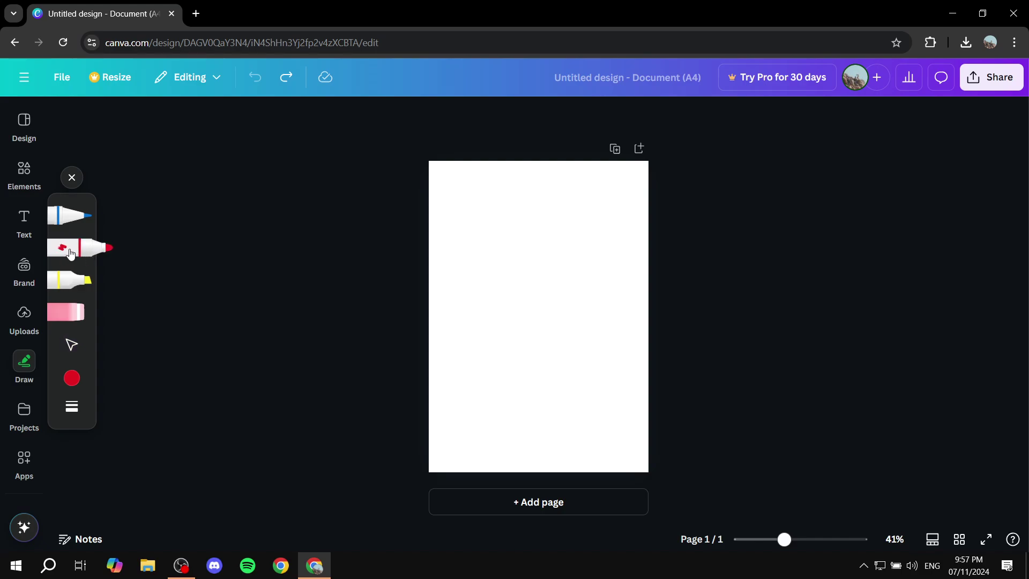
{"action": "left_click", "coordinate": [70, 384]}
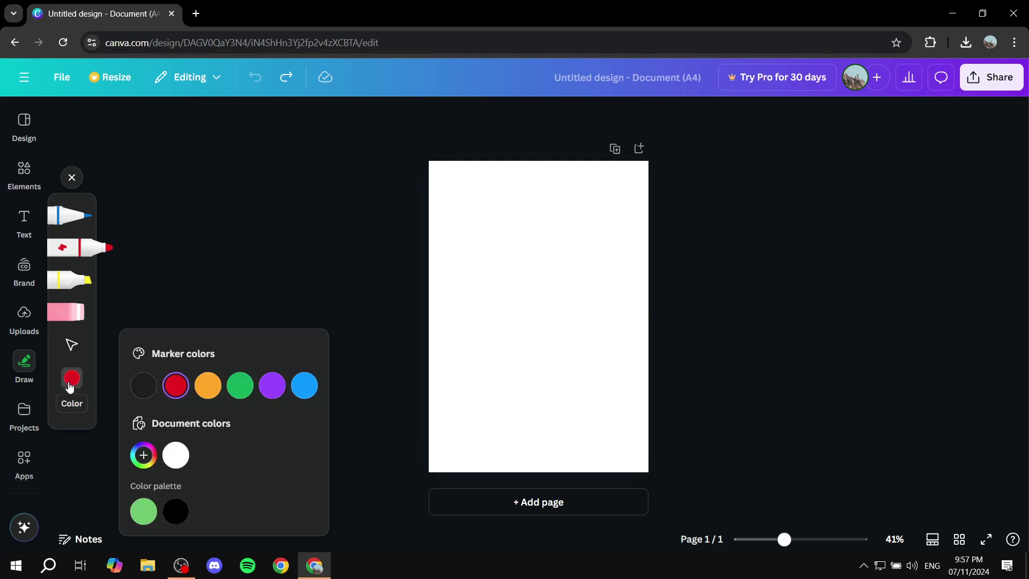
{"action": "left_click", "coordinate": [180, 509]}
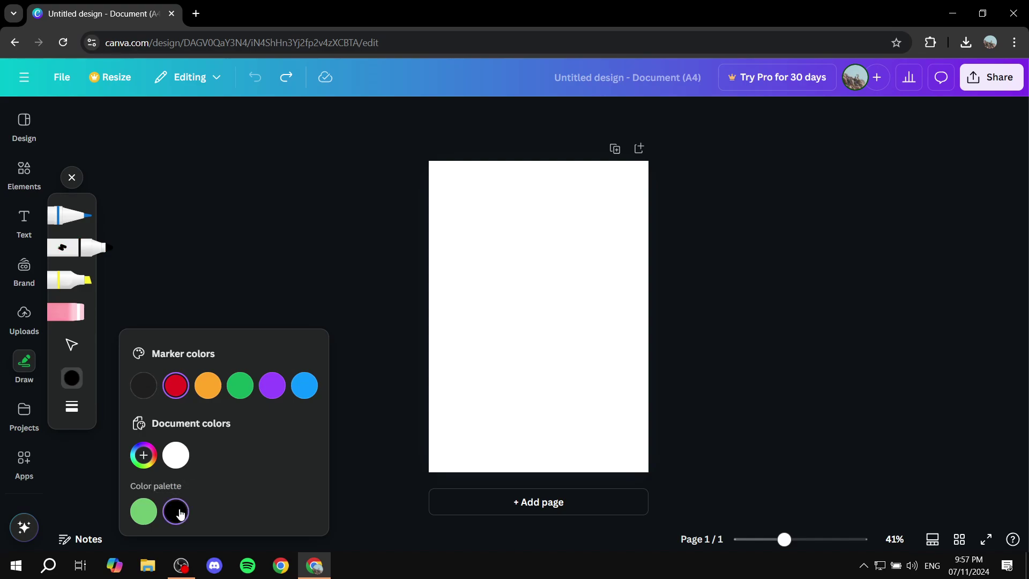
{"action": "left_click", "coordinate": [358, 458]}
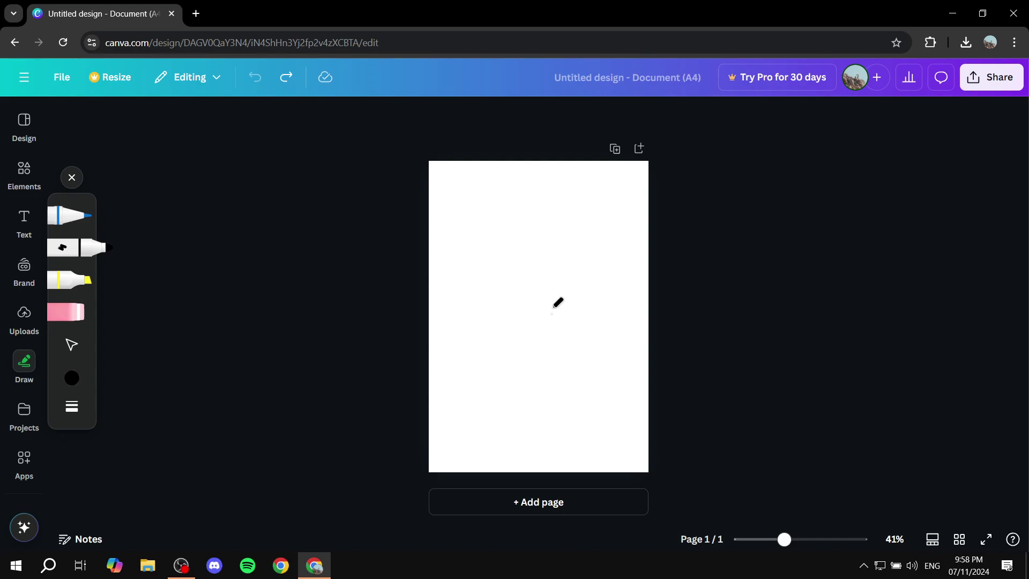
Step: Draw trial black marker strokes, thickening the weight and testing transparency before restoring 100
{"action": "mouse_move", "coordinate": [517, 317]}
{"action": "left_mouse_down"}
{"action": "mouse_move", "coordinate": [643, 300]}
{"action": "mouse_move", "coordinate": [506, 378]}
{"action": "mouse_move", "coordinate": [619, 329]}
{"action": "left_mouse_up"}
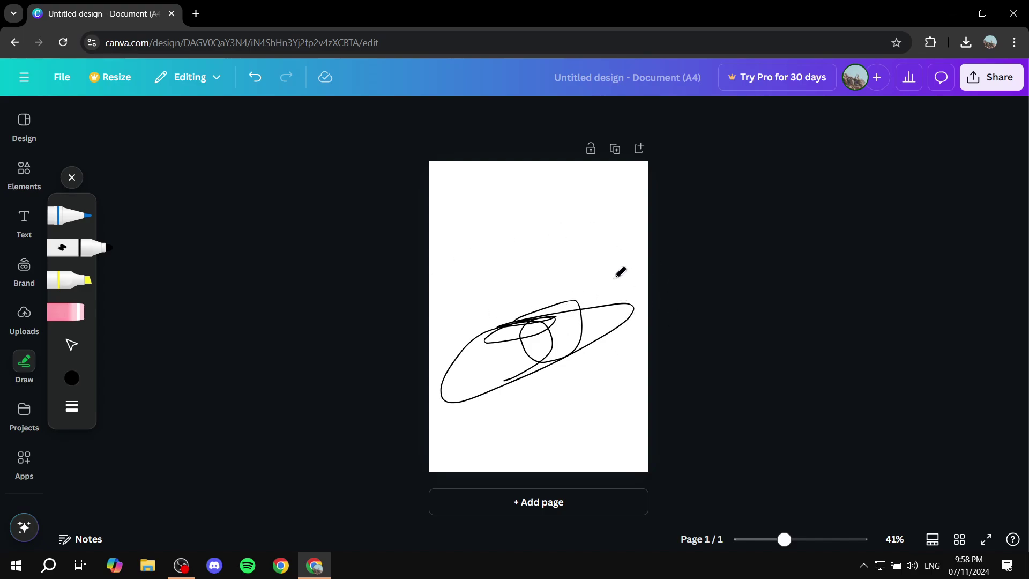
{"action": "left_click", "coordinate": [72, 406]}
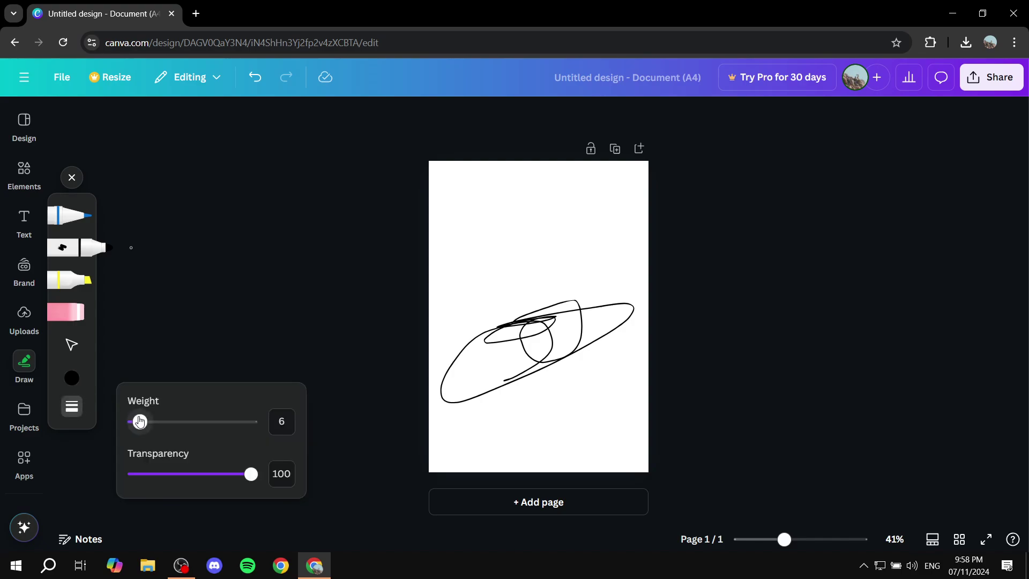
{"action": "mouse_move", "coordinate": [144, 422]}
{"action": "left_mouse_down"}
{"action": "mouse_move", "coordinate": [168, 423]}
{"action": "mouse_move", "coordinate": [154, 423]}
{"action": "left_mouse_up"}
{"action": "mouse_move", "coordinate": [494, 264]}
{"action": "left_mouse_down"}
{"action": "mouse_move", "coordinate": [536, 266]}
{"action": "mouse_move", "coordinate": [532, 289]}
{"action": "left_mouse_up"}
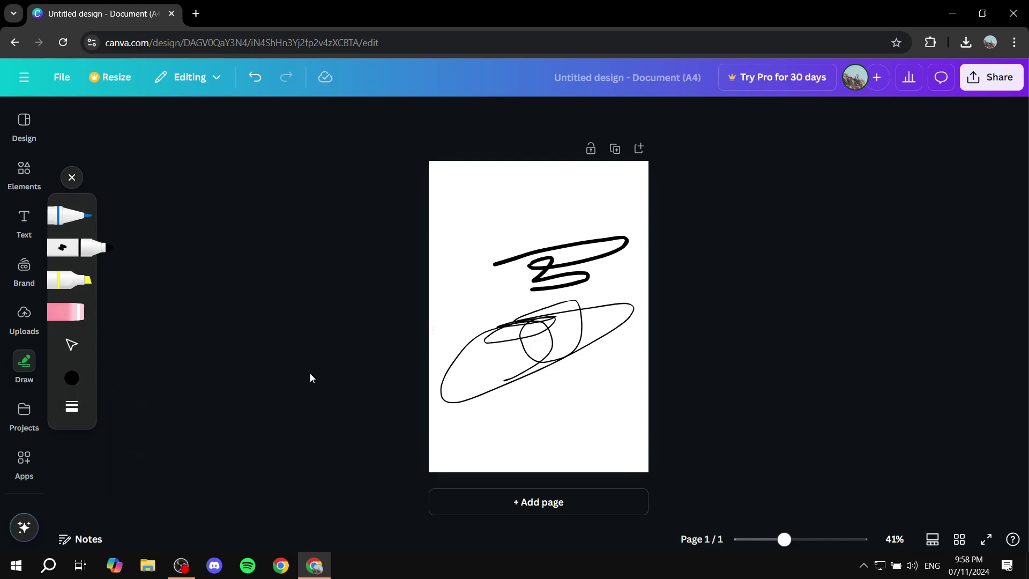
{"action": "left_click", "coordinate": [71, 406]}
{"action": "left_click_drag", "start_coordinate": [228, 475], "coordinate": [320, 480]}
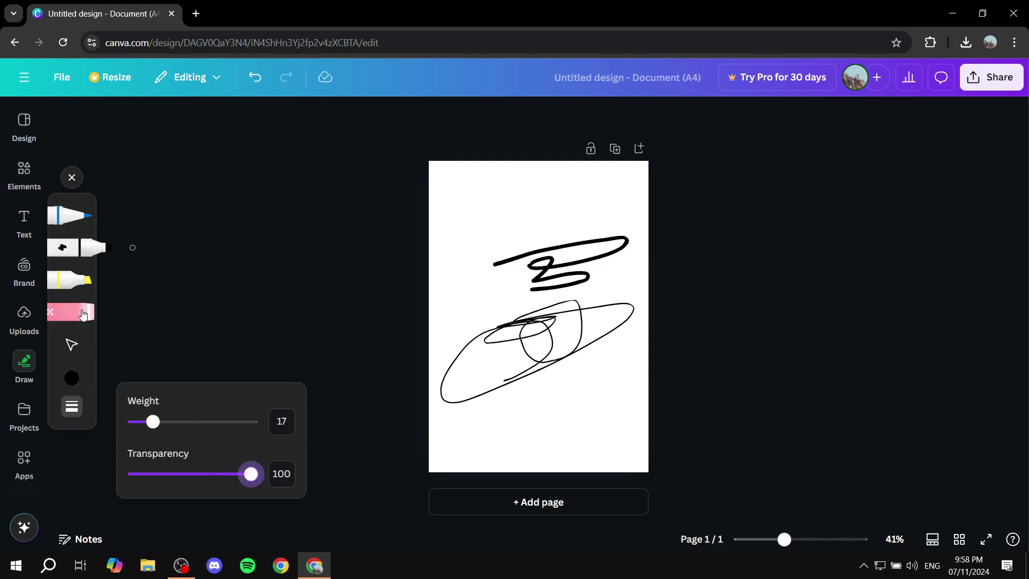
Step: Try yellow highlighter and blue pen scribbles, then undo all strokes to clear the page
{"action": "left_click", "coordinate": [80, 280]}
{"action": "mouse_move", "coordinate": [510, 208]}
{"action": "left_mouse_down"}
{"action": "mouse_move", "coordinate": [484, 239]}
{"action": "mouse_move", "coordinate": [494, 293]}
{"action": "mouse_move", "coordinate": [558, 347]}
{"action": "left_mouse_up"}
{"action": "mouse_move", "coordinate": [582, 225]}
{"action": "left_mouse_down"}
{"action": "mouse_move", "coordinate": [517, 301]}
{"action": "mouse_move", "coordinate": [543, 200]}
{"action": "left_mouse_up"}
{"action": "left_click", "coordinate": [80, 215]}
{"action": "mouse_move", "coordinate": [455, 215]}
{"action": "left_mouse_down"}
{"action": "mouse_move", "coordinate": [520, 243]}
{"action": "mouse_move", "coordinate": [459, 273]}
{"action": "left_mouse_up"}
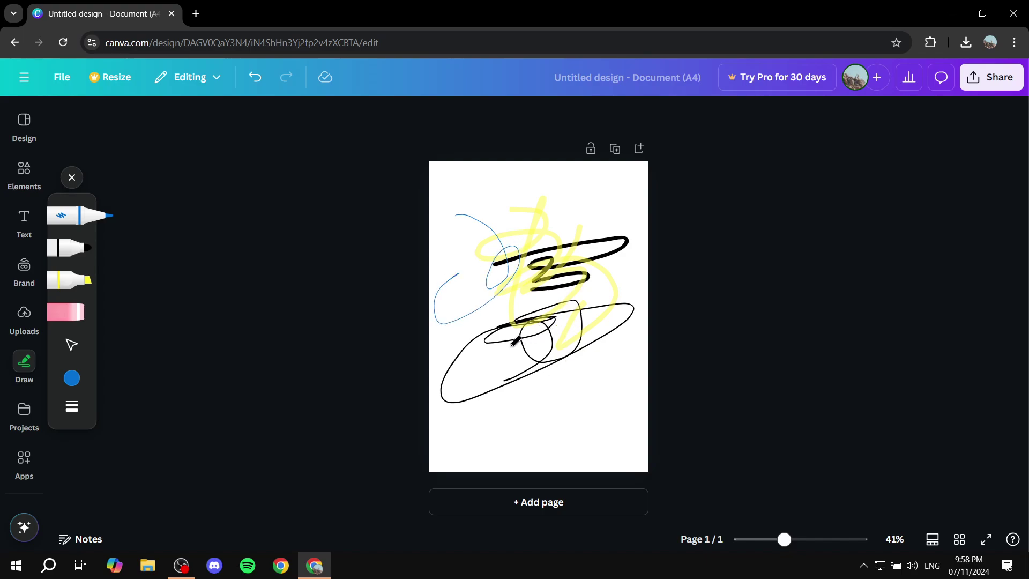
{"action": "key", "text": "ctrl+z"}
{"action": "key", "text": "ctrl+z"}
{"action": "key", "text": "ctrl+z"}
{"action": "key", "text": "ctrl+z"}
{"action": "key", "text": "ctrl+z"}
{"action": "key", "text": "ctrl+z"}
{"action": "key", "text": "ctrl+z"}
{"action": "key", "text": "ctrl+z"}
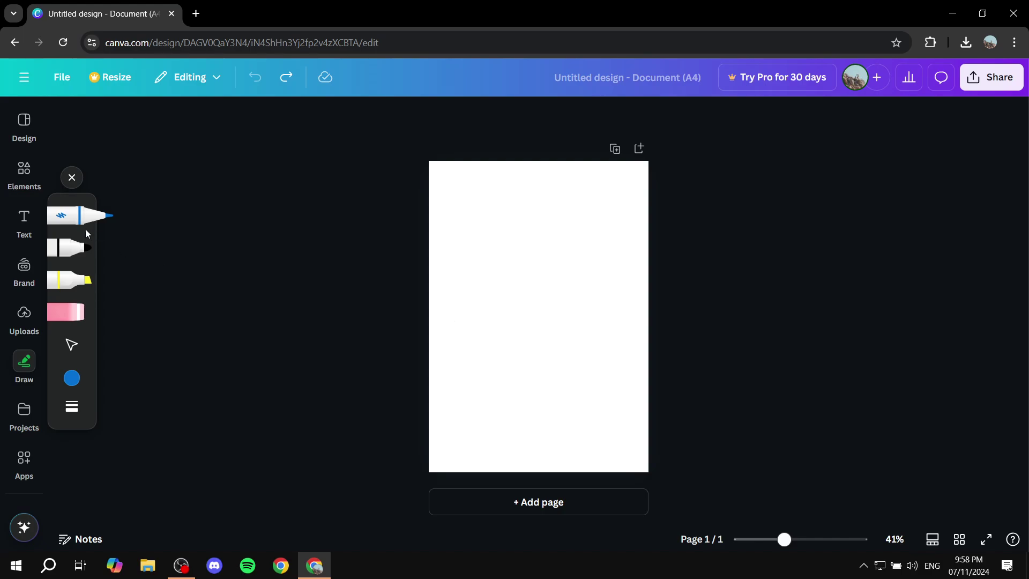
Step: Draw one thick black signature stroke with the marker at weight 25
{"action": "left_click", "coordinate": [69, 247]}
{"action": "left_click", "coordinate": [71, 406]}
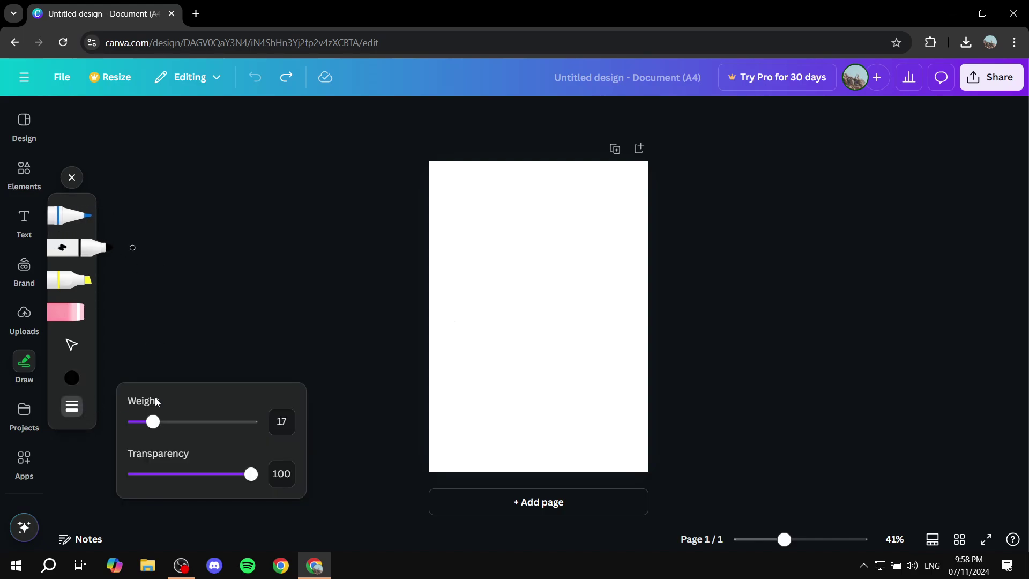
{"action": "left_click_drag", "start_coordinate": [152, 421], "coordinate": [164, 421]}
{"action": "mouse_move", "coordinate": [503, 244]}
{"action": "left_mouse_down"}
{"action": "mouse_move", "coordinate": [581, 304]}
{"action": "mouse_move", "coordinate": [567, 397]}
{"action": "mouse_move", "coordinate": [627, 308]}
{"action": "mouse_move", "coordinate": [419, 341]}
{"action": "mouse_move", "coordinate": [575, 540]}
{"action": "left_mouse_up"}
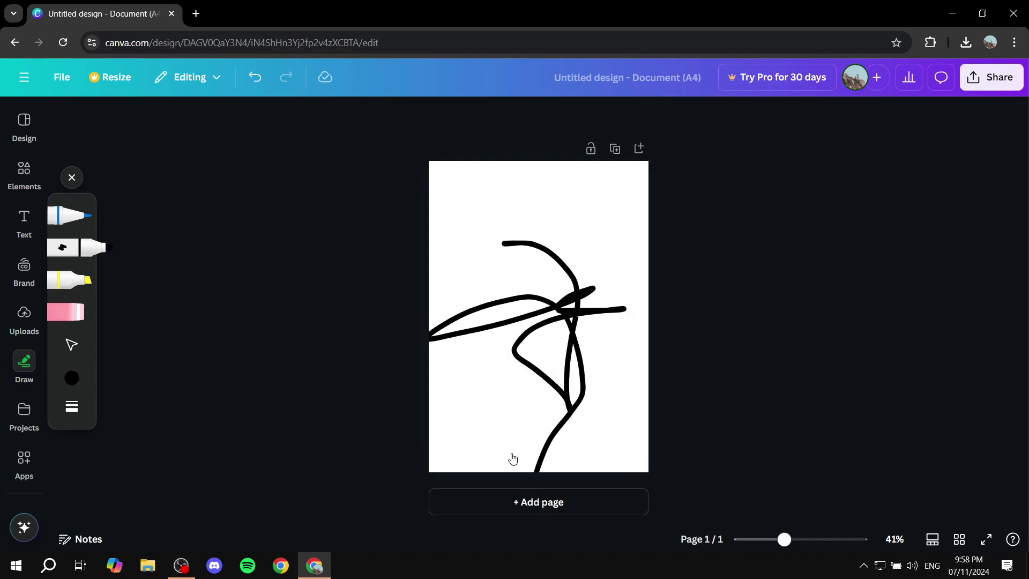
Step: Review the PNG download settings, toggling transparent background on then off, and close them
{"action": "left_click", "coordinate": [994, 83]}
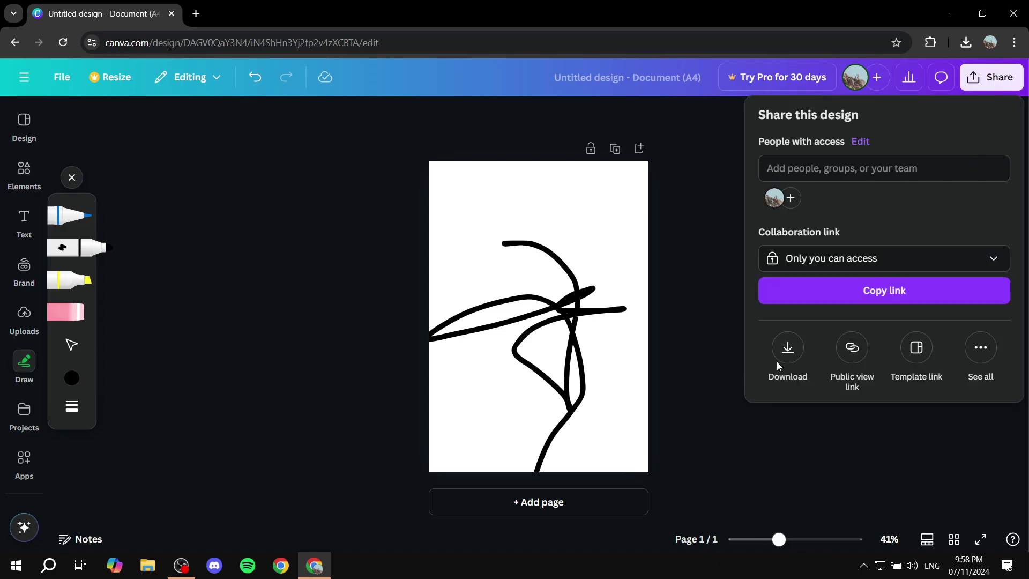
{"action": "left_click", "coordinate": [779, 362]}
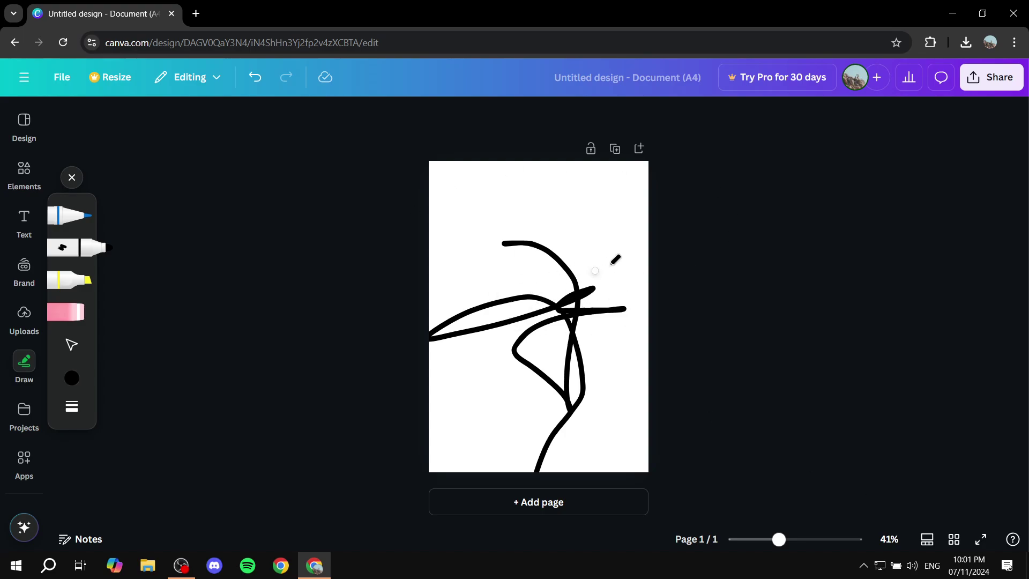
{"action": "left_click", "coordinate": [992, 80]}
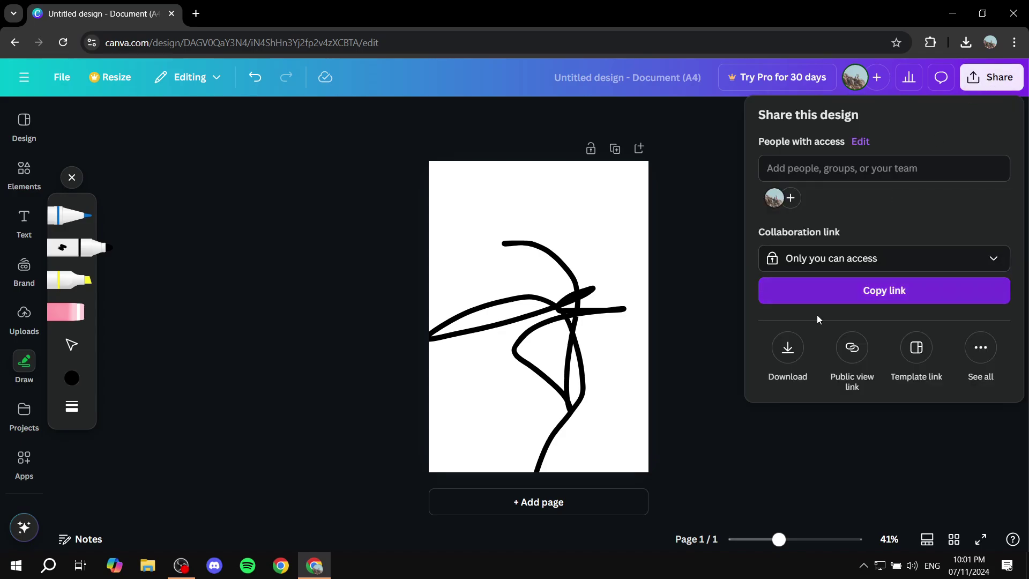
{"action": "left_click", "coordinate": [788, 348]}
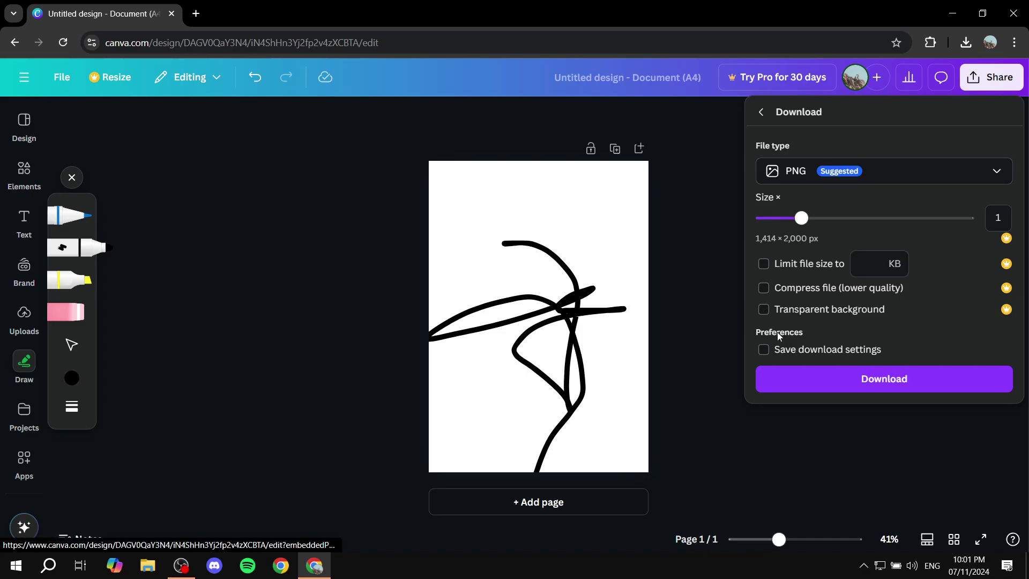
{"action": "left_click", "coordinate": [783, 310]}
{"action": "left_click", "coordinate": [1006, 315]}
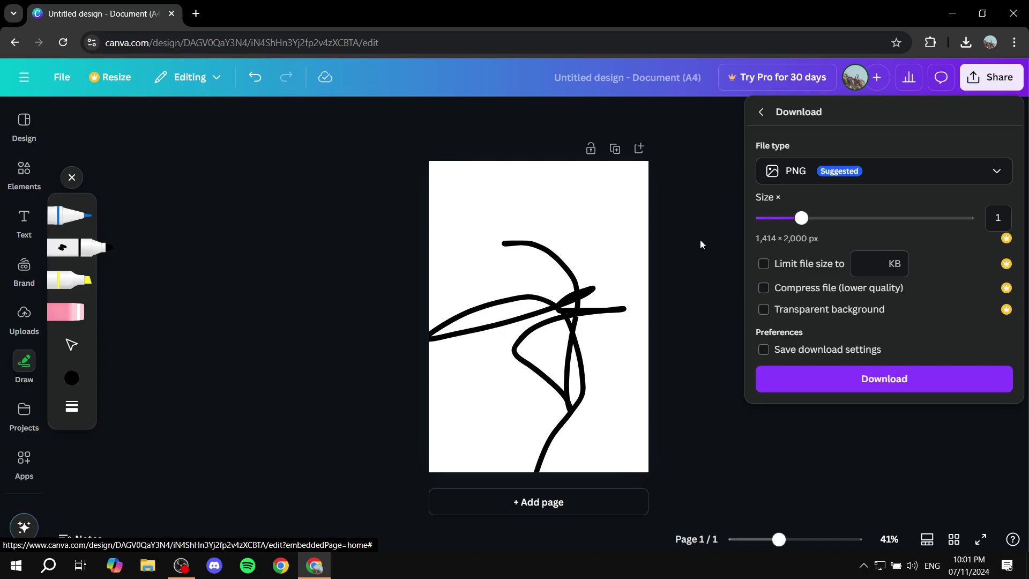
{"action": "left_click", "coordinate": [686, 184]}
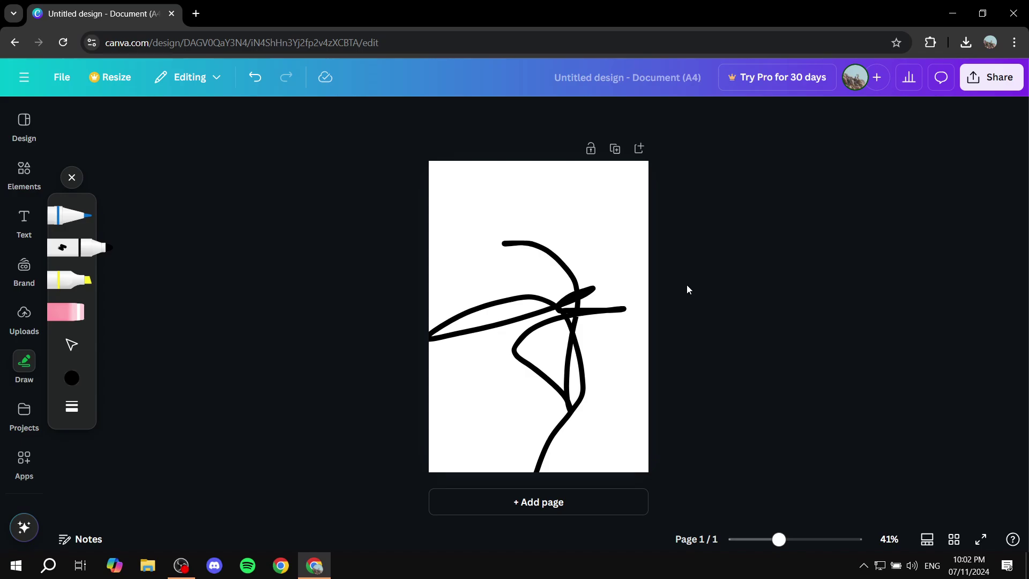
Step: Move the hand-drawn signature design to the trash
{"action": "left_click", "coordinate": [63, 81]}
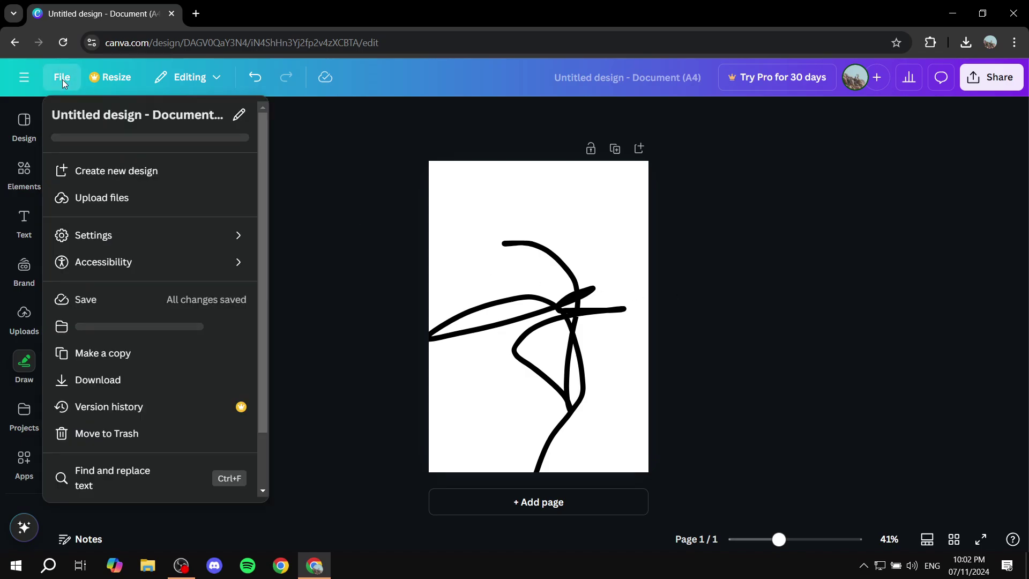
{"action": "scroll", "coordinate": [119, 367], "scroll_direction": "down", "scroll_amount": 2}
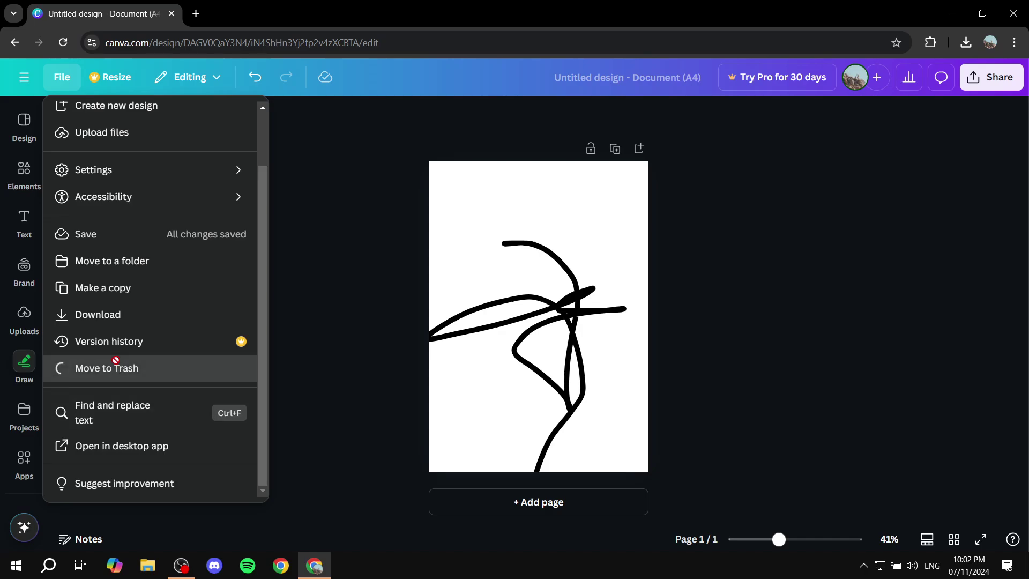
{"action": "left_click", "coordinate": [119, 367]}
{"action": "left_click", "coordinate": [650, 349]}
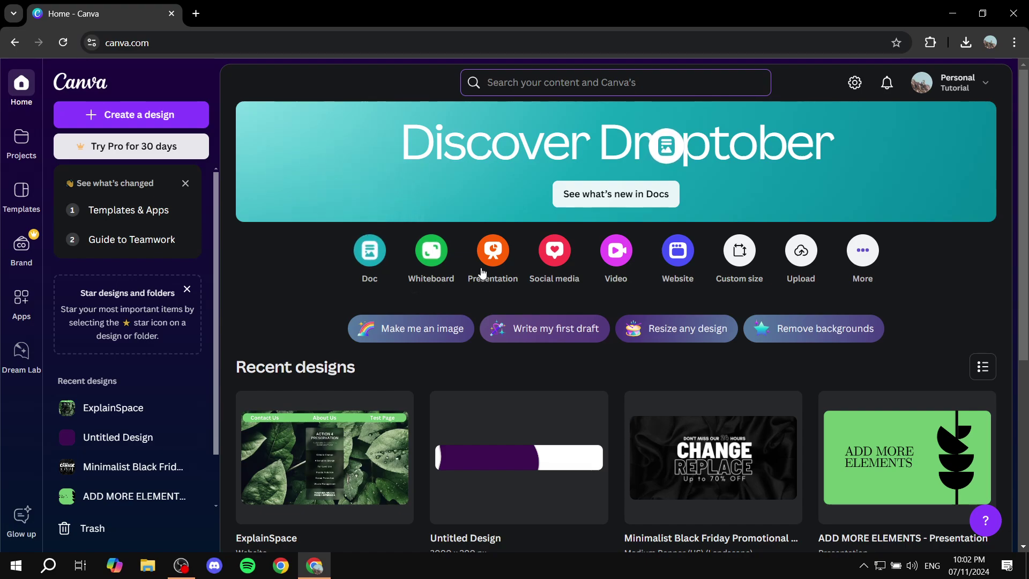
Step: Search Canva for 'Signature' and browse the results for the calligraphy signature logo template
{"action": "left_click", "coordinate": [546, 83]}
{"action": "type", "text": "S"}
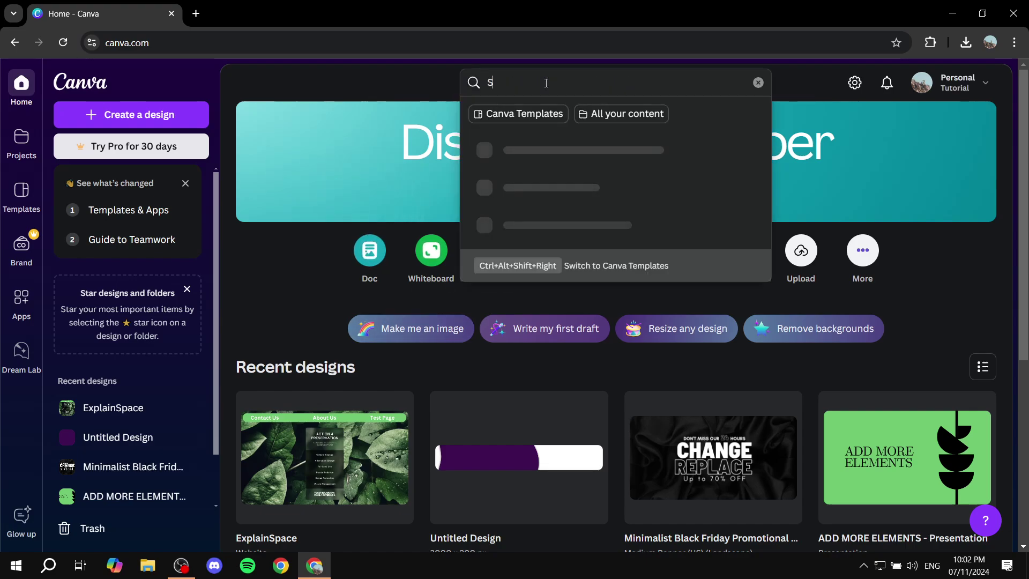
{"action": "type", "text": "ignature"}
{"action": "key", "text": "Return"}
{"action": "scroll", "coordinate": [973, 217], "scroll_direction": "down", "scroll_amount": 5}
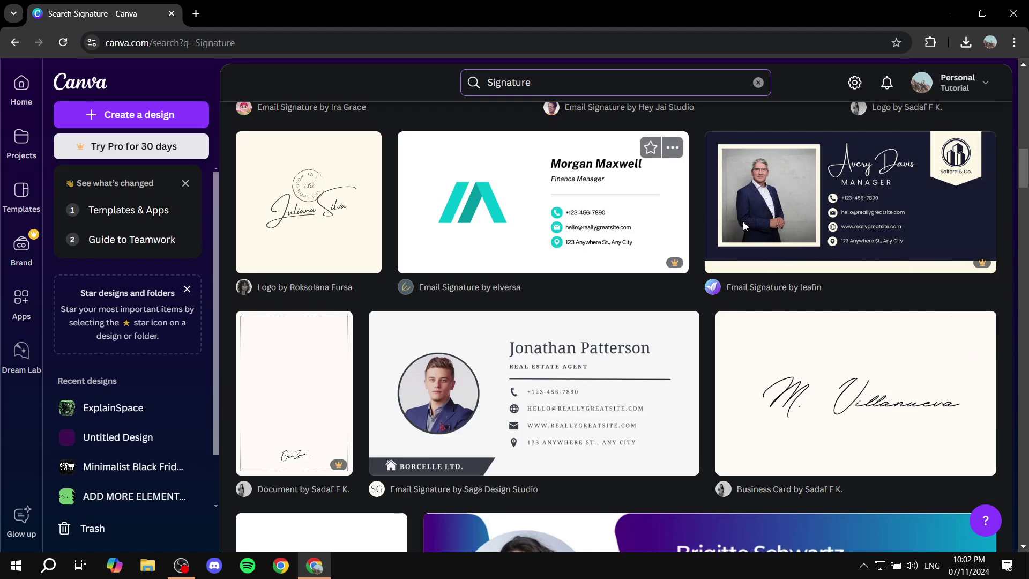
{"action": "scroll", "coordinate": [1025, 289], "scroll_direction": "up", "scroll_amount": 1}
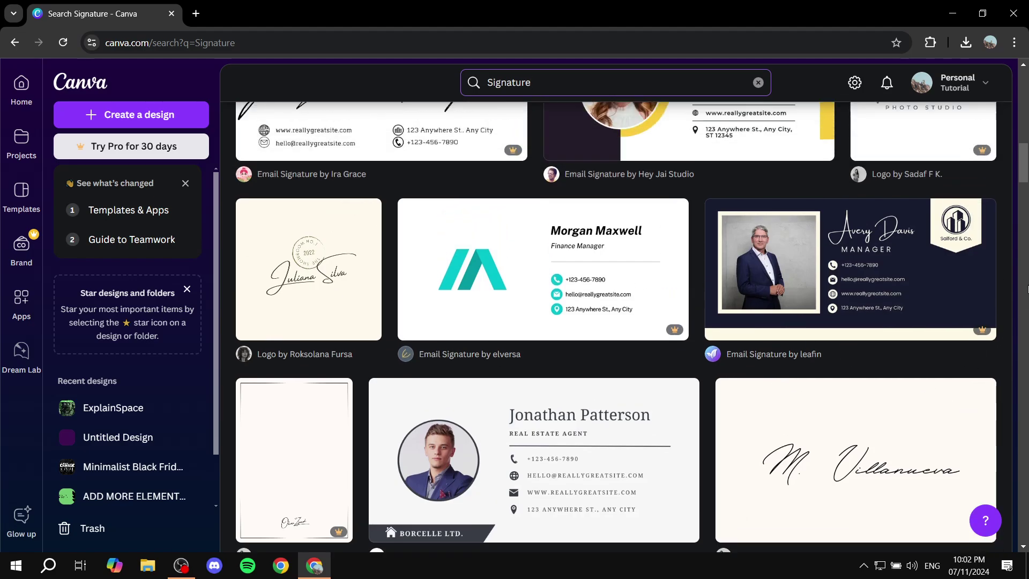
{"action": "scroll", "coordinate": [1025, 289], "scroll_direction": "down", "scroll_amount": 5}
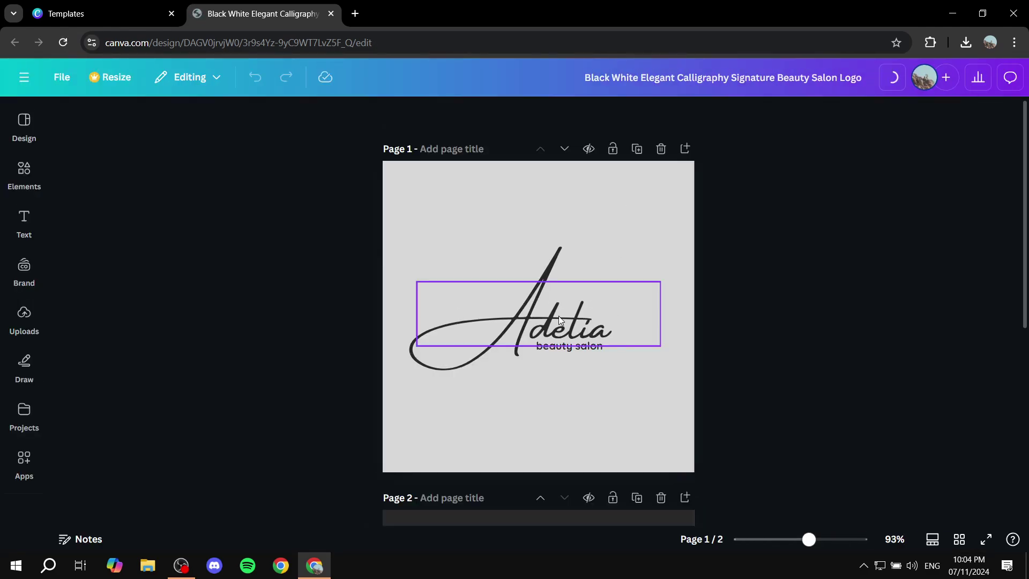
Step: Replace the script word 'Adetia' with 'Tutorial'
{"action": "double_click", "coordinate": [532, 330]}
{"action": "type", "text": "Tutorial"}
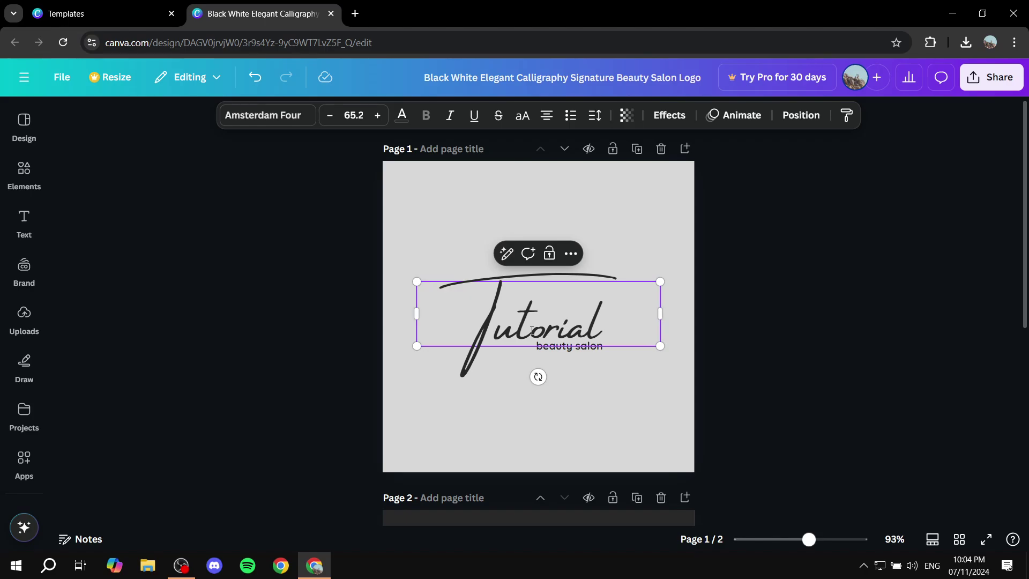
{"action": "left_click", "coordinate": [569, 419]}
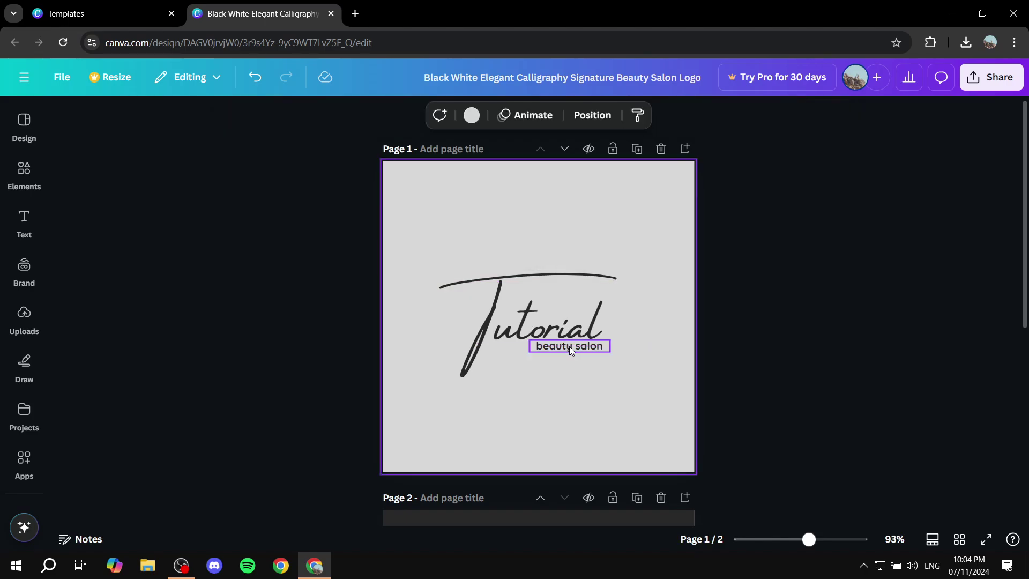
Step: Change the 'beauty salon' tagline to 'Explains' and delete the design's second page
{"action": "left_click", "coordinate": [569, 346]}
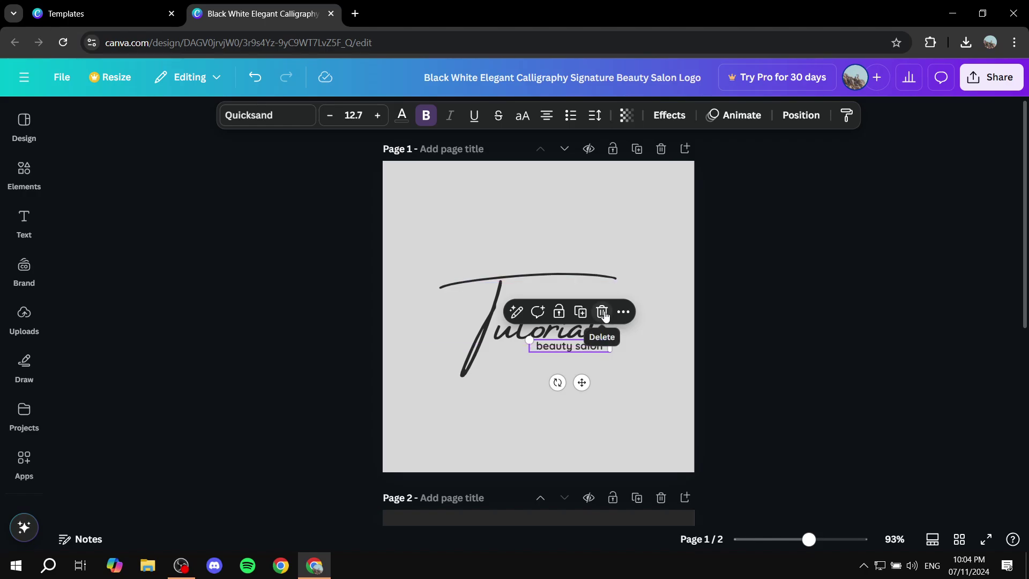
{"action": "double_click", "coordinate": [576, 347]}
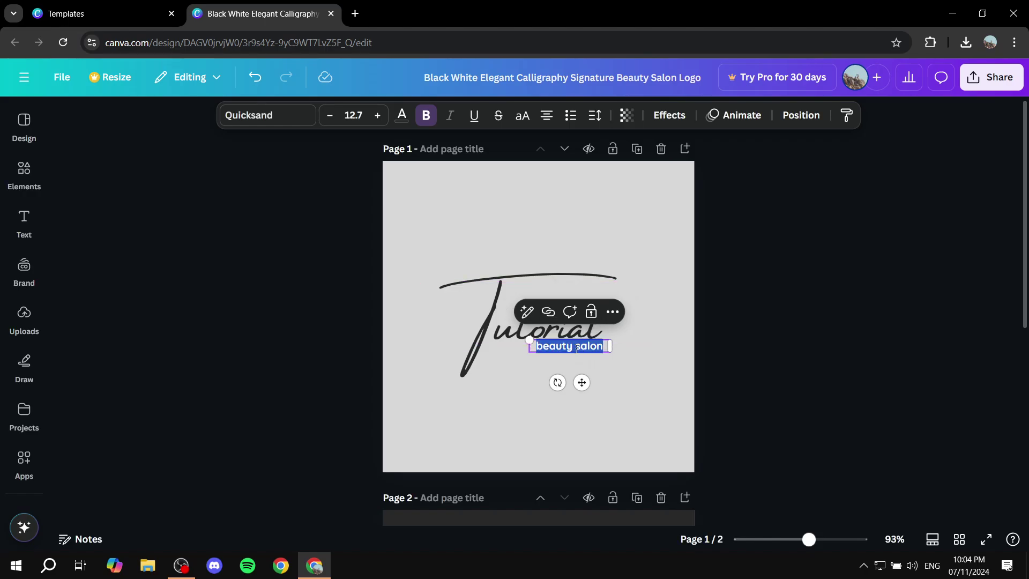
{"action": "type", "text": "Explains"}
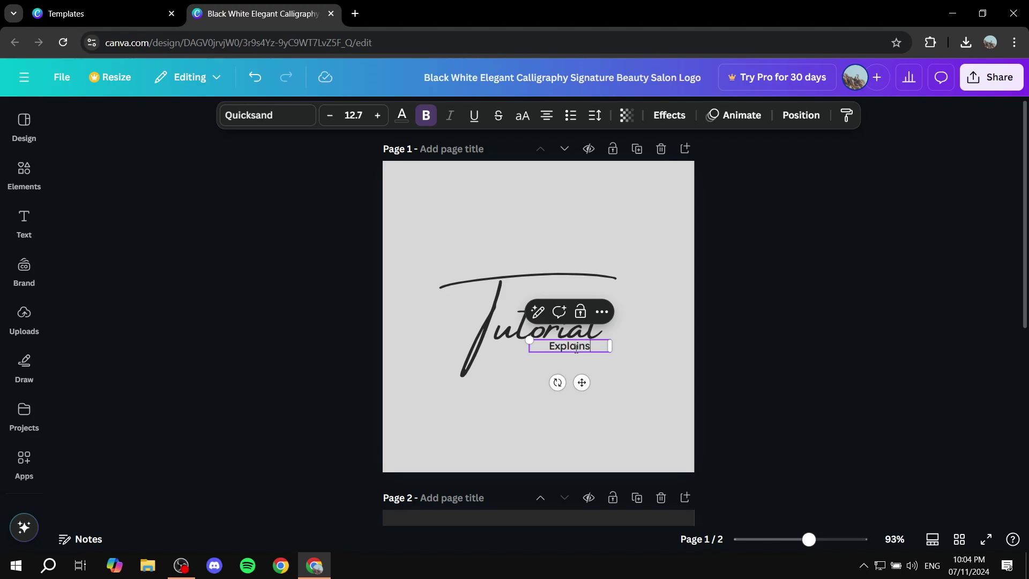
{"action": "left_click", "coordinate": [613, 404]}
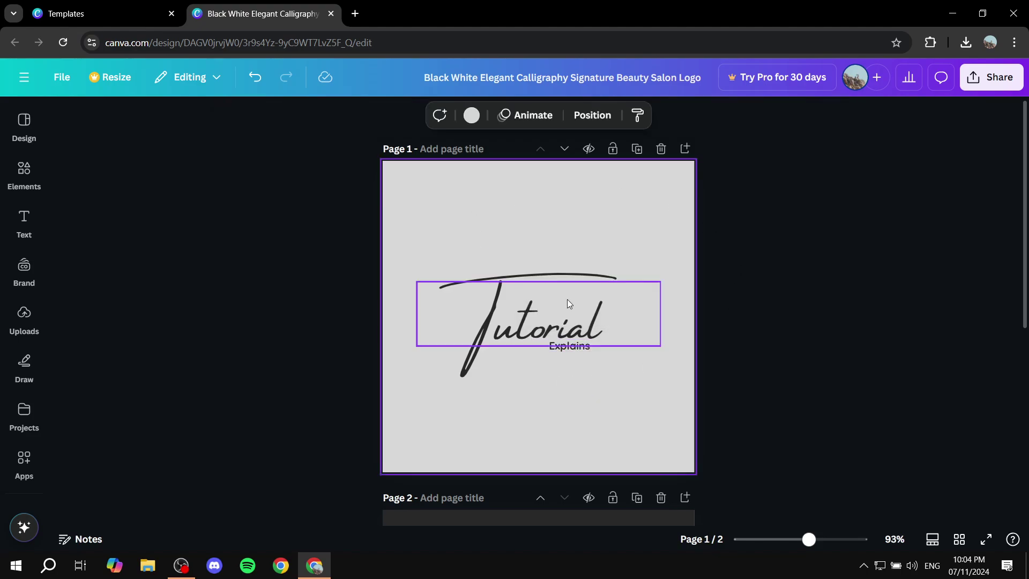
{"action": "scroll", "coordinate": [664, 375], "scroll_direction": "down", "scroll_amount": 3}
{"action": "left_click", "coordinate": [660, 363]}
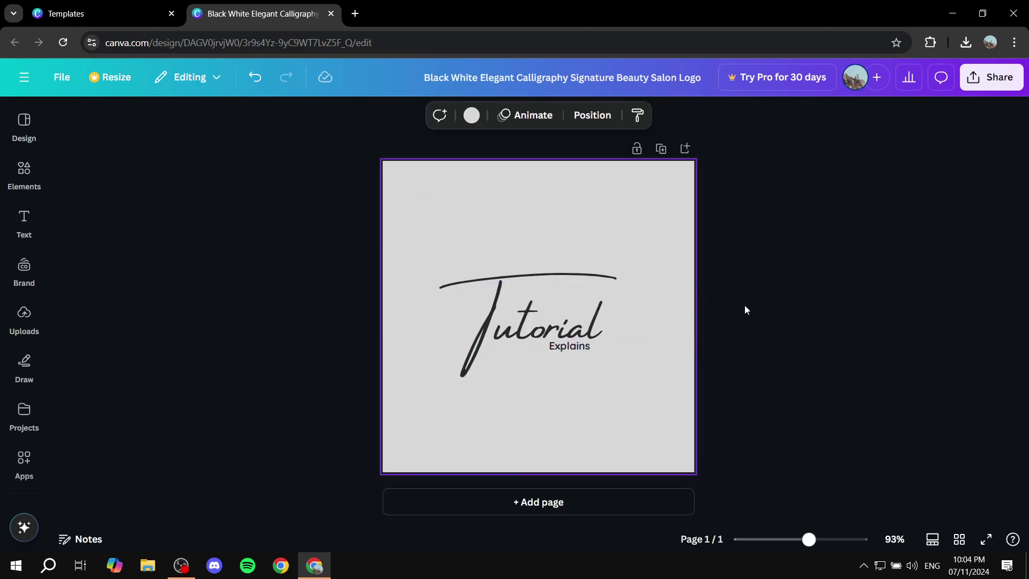
{"action": "left_click", "coordinate": [991, 78]}
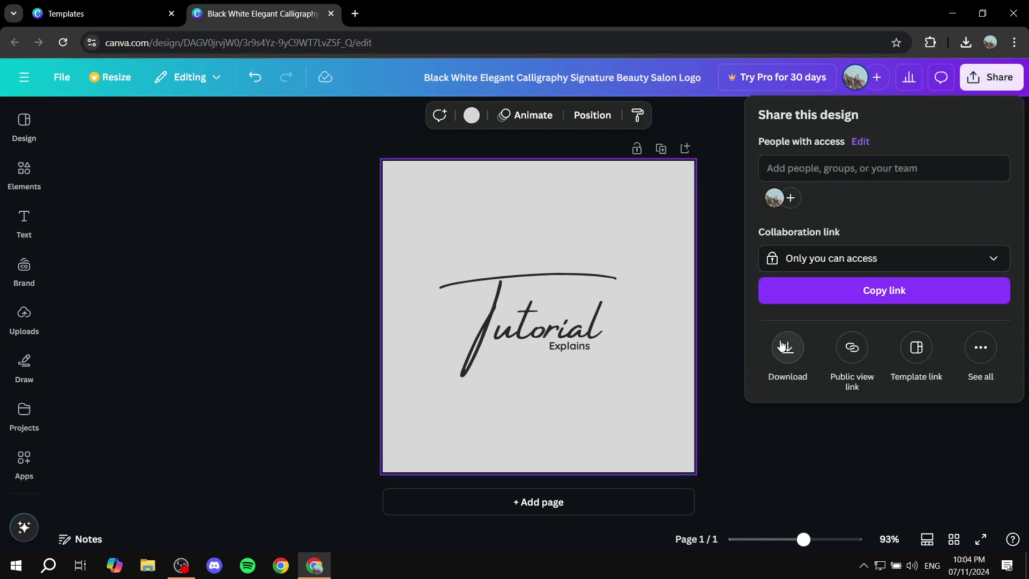
{"action": "left_click", "coordinate": [788, 347]}
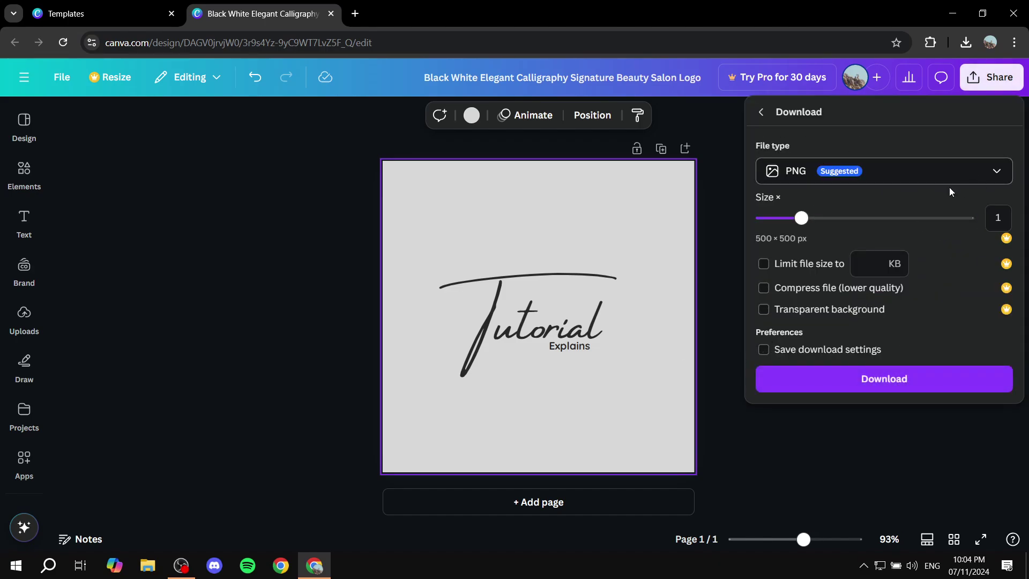
{"action": "left_click", "coordinate": [795, 290]}
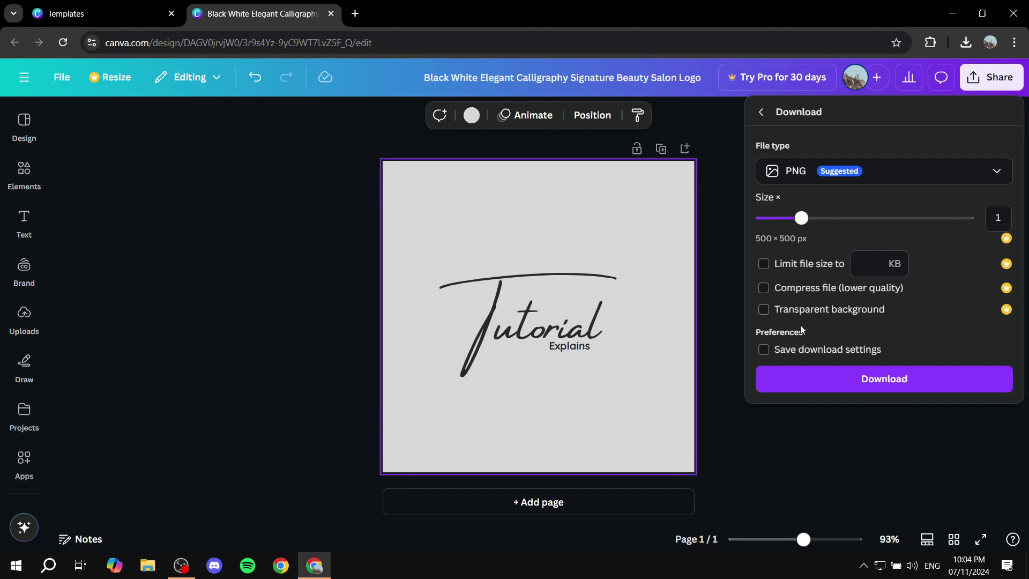
{"action": "left_click", "coordinate": [854, 308]}
{"action": "left_click", "coordinate": [818, 458]}
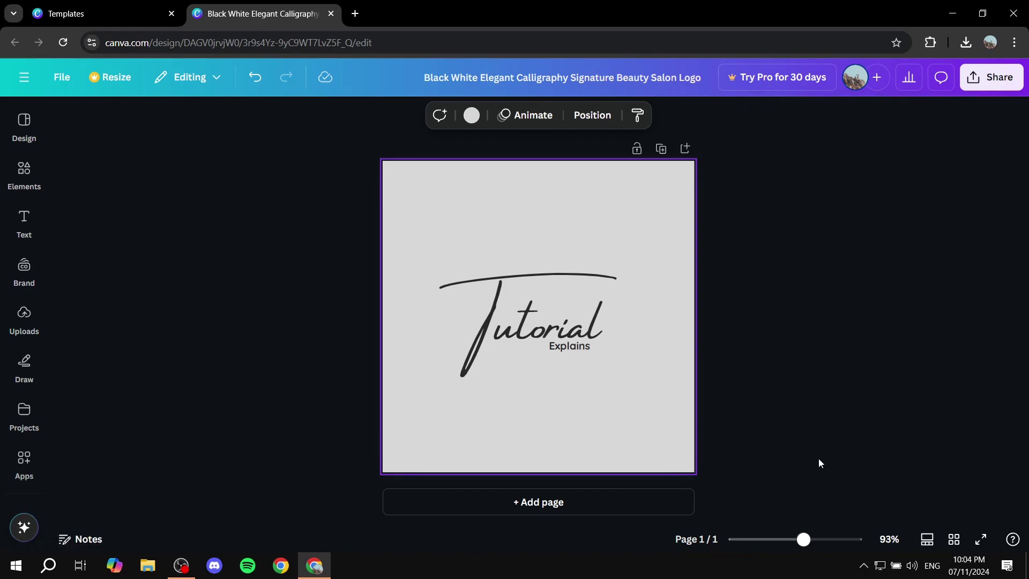